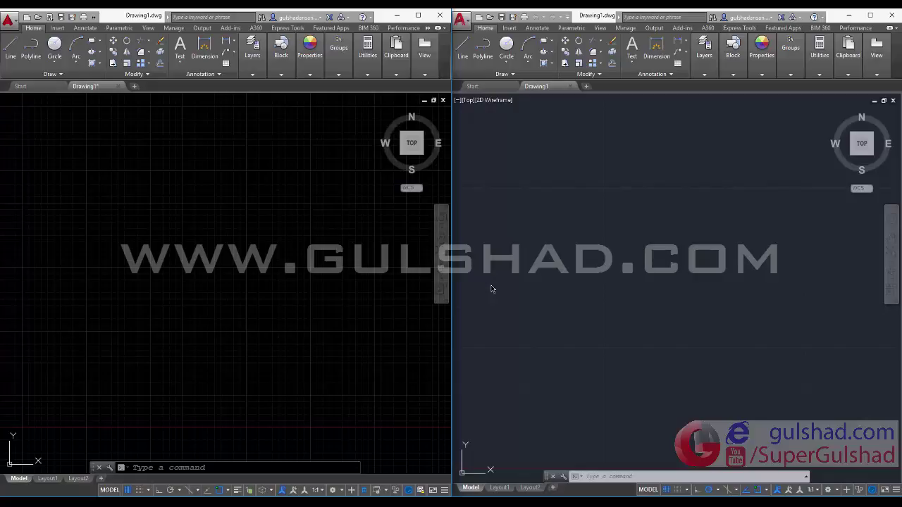
Show the Insert tab in the right window and open its import options list.
{"action": "left_click", "coordinate": [626, 244]}
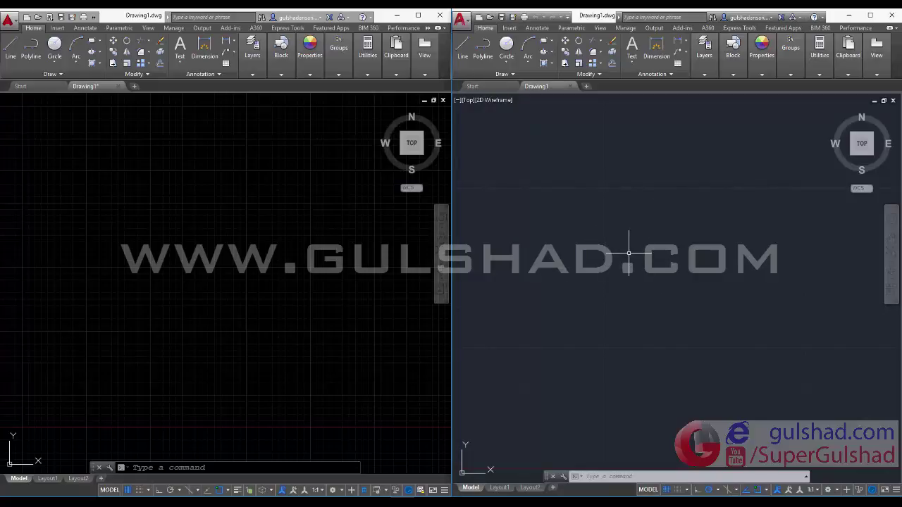
{"action": "left_click", "coordinate": [208, 194]}
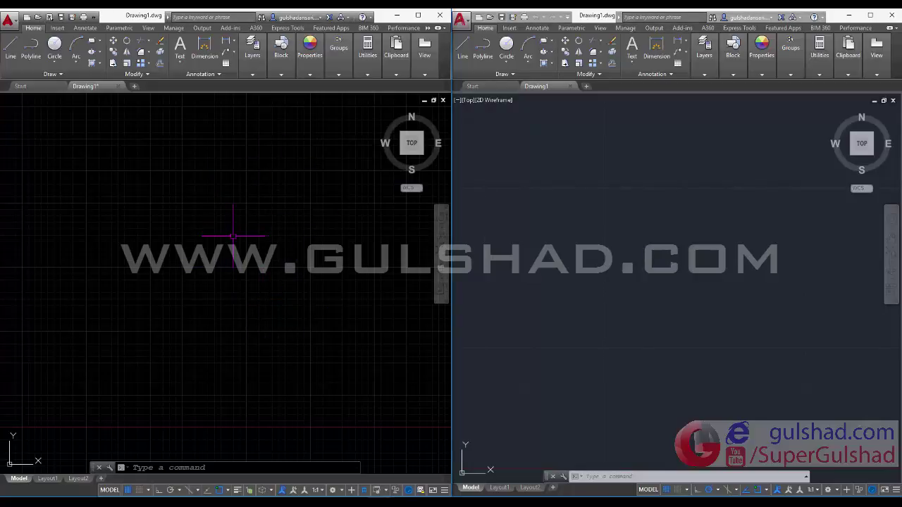
{"action": "left_click", "coordinate": [629, 209]}
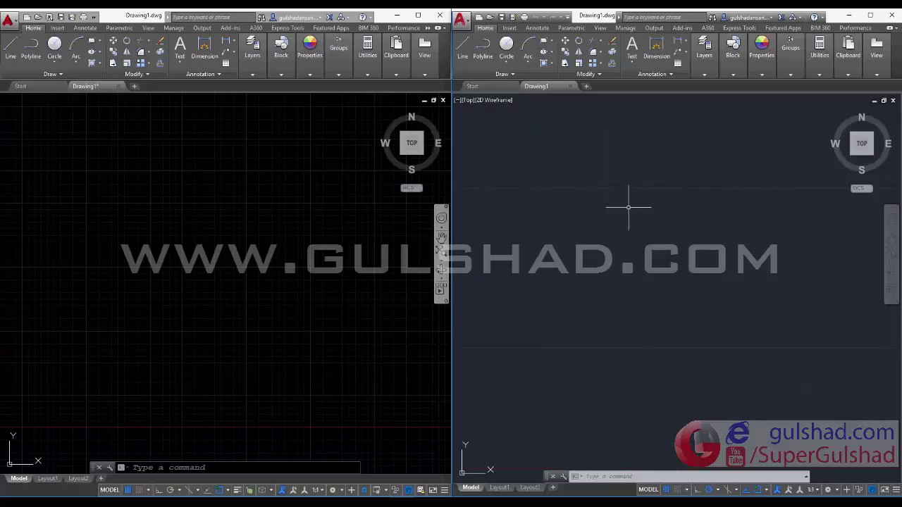
{"action": "left_click", "coordinate": [508, 28]}
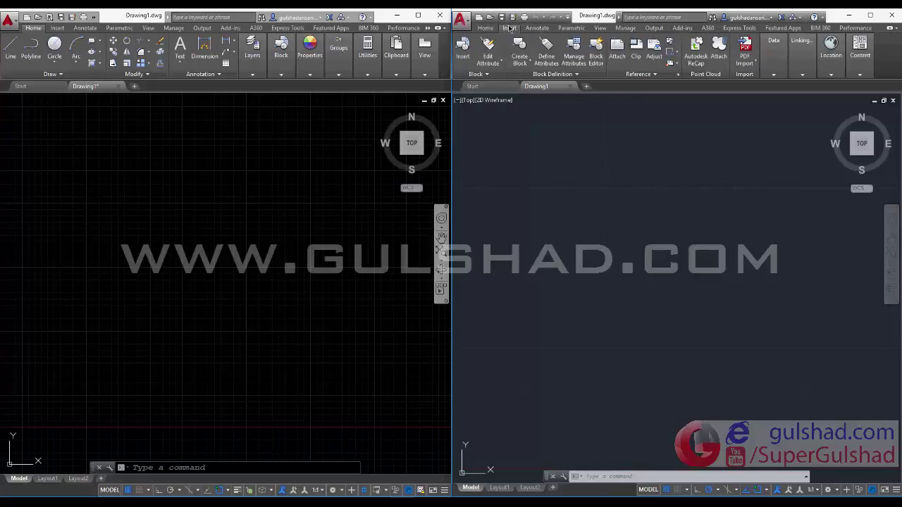
{"action": "left_click", "coordinate": [744, 65]}
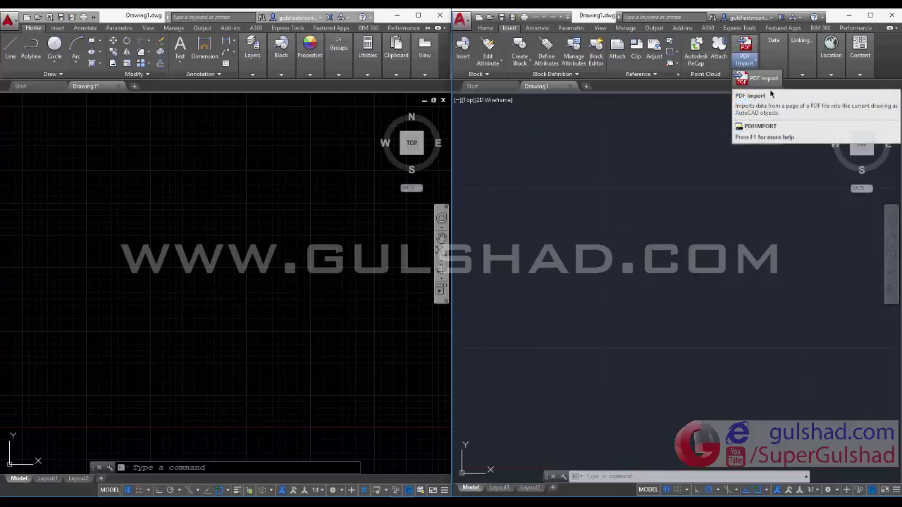
Show the left window's Insert tools, then browse the Import File dialog's file types and close it.
{"action": "left_click", "coordinate": [58, 31]}
{"action": "left_click", "coordinate": [57, 31]}
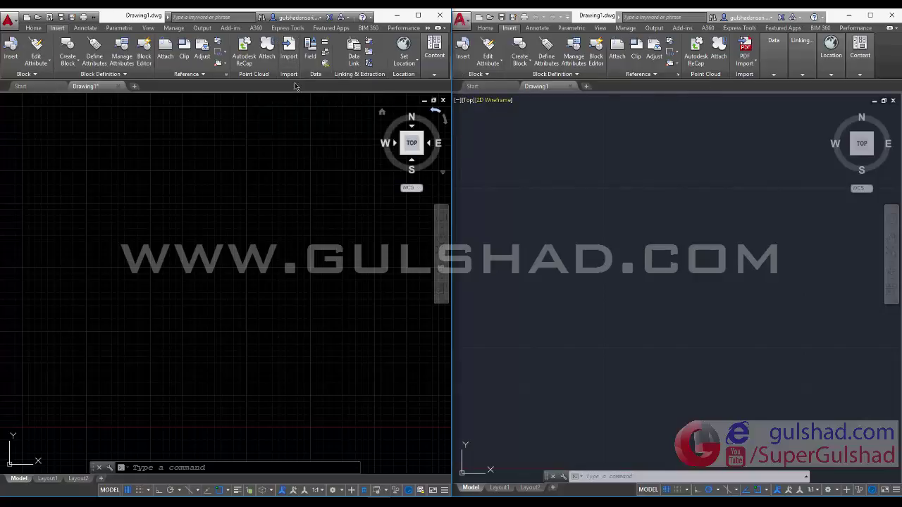
{"action": "left_click", "coordinate": [288, 58]}
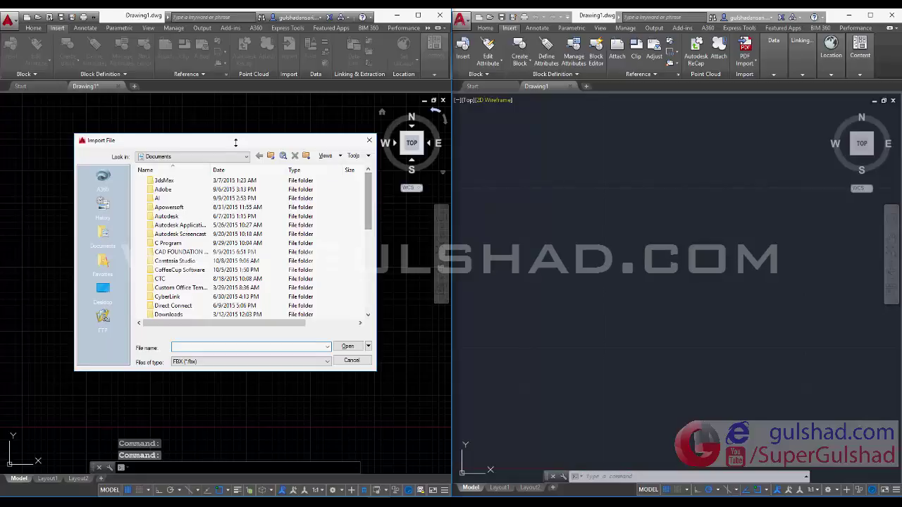
{"action": "left_click_drag", "start_coordinate": [238, 148], "coordinate": [287, 91]}
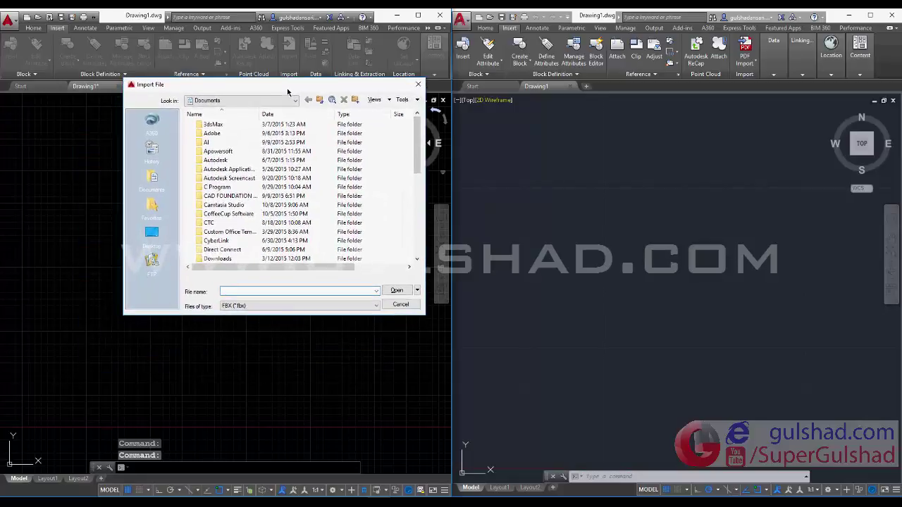
{"action": "left_click", "coordinate": [260, 306]}
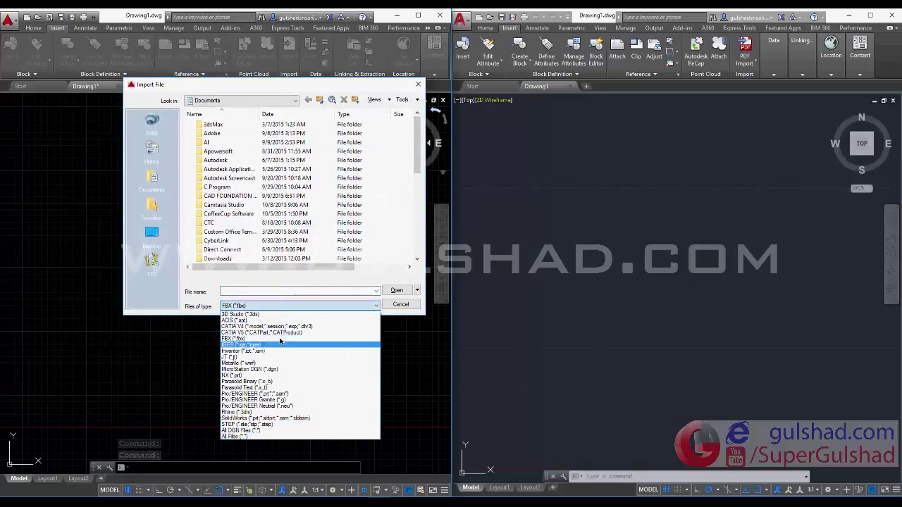
{"action": "left_click", "coordinate": [417, 84]}
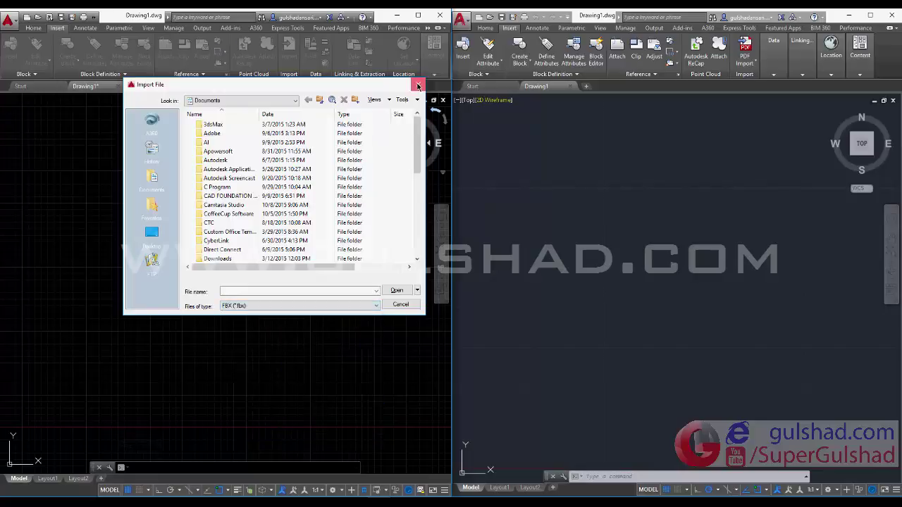
{"action": "left_click", "coordinate": [417, 84]}
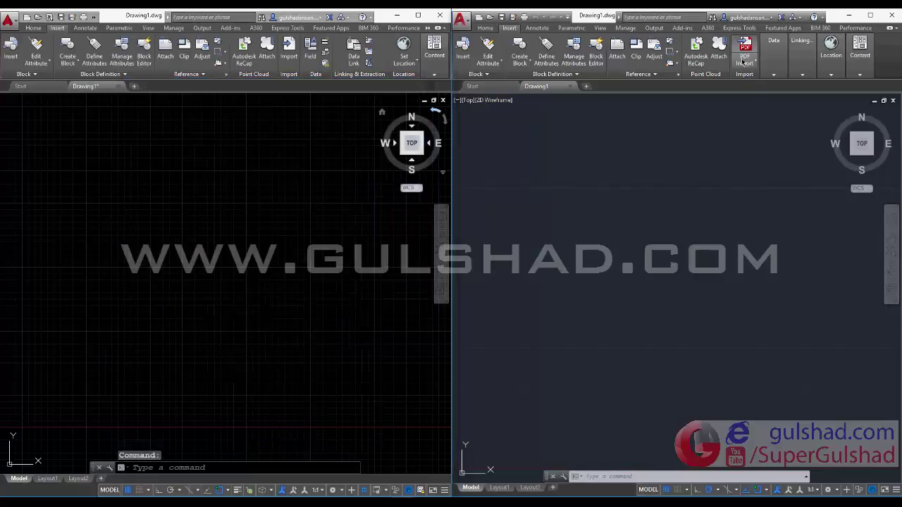
Review the right window's PDF Import options, then switch that window to the A360 tab.
{"action": "left_click", "coordinate": [742, 67]}
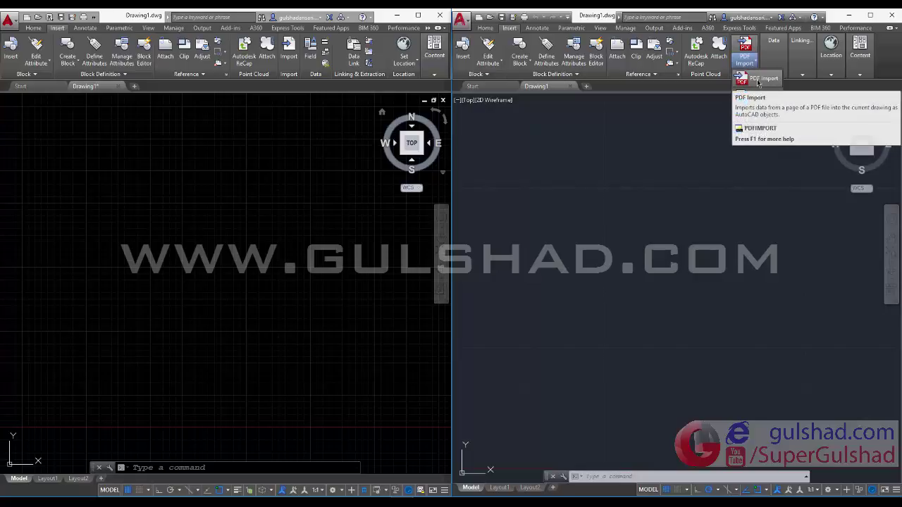
{"action": "left_click", "coordinate": [650, 215]}
{"action": "left_click", "coordinate": [639, 211]}
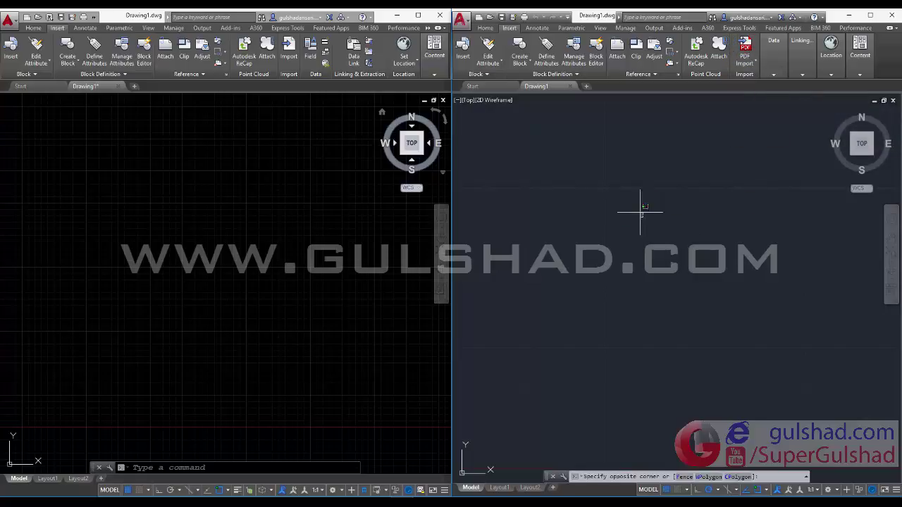
{"action": "left_click", "coordinate": [707, 27]}
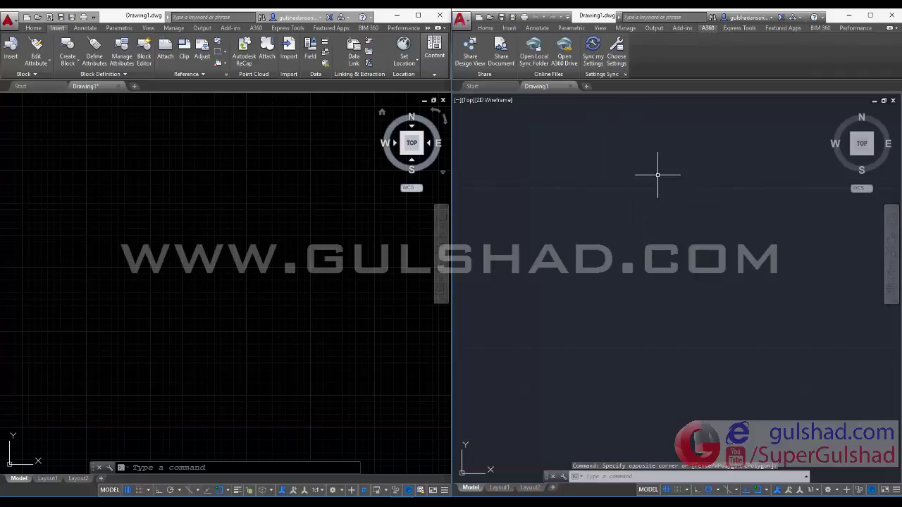
Switch the left window to its A360 tab, then reactivate the right window.
{"action": "left_click", "coordinate": [255, 32]}
{"action": "left_click", "coordinate": [255, 29]}
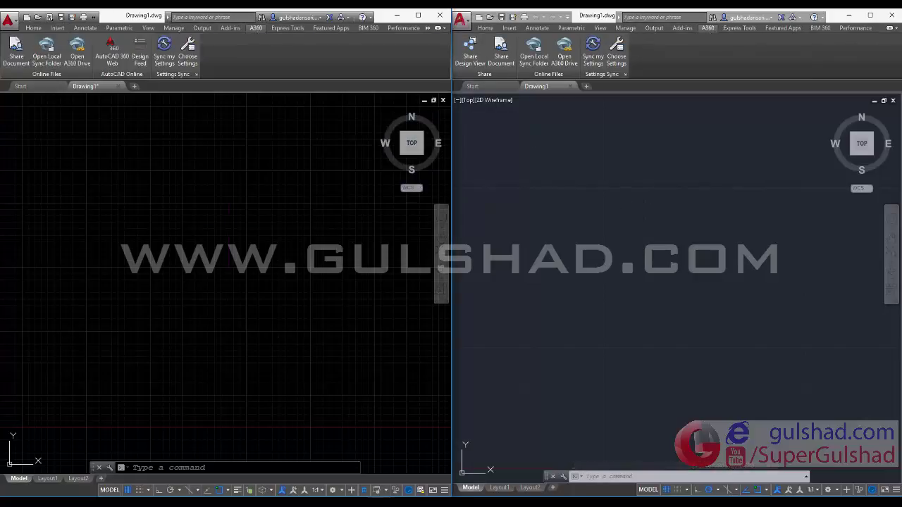
{"action": "left_click", "coordinate": [139, 181]}
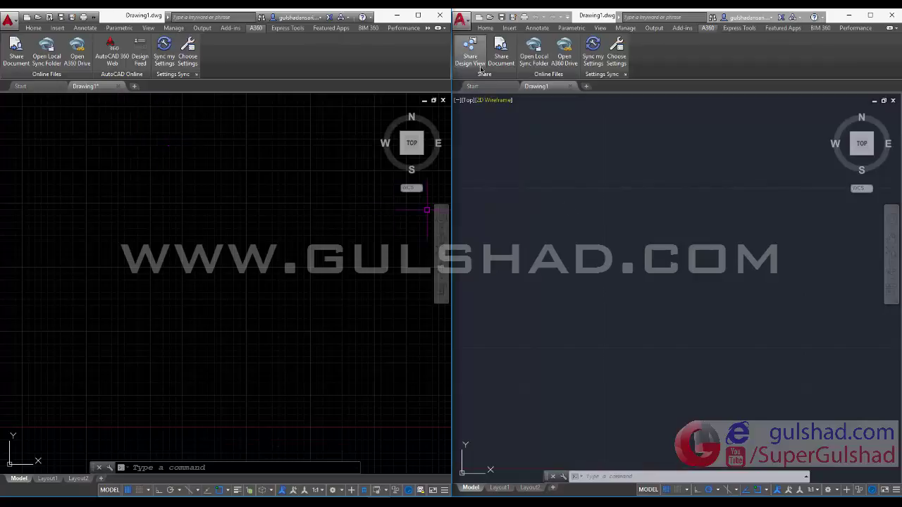
{"action": "left_click", "coordinate": [649, 295]}
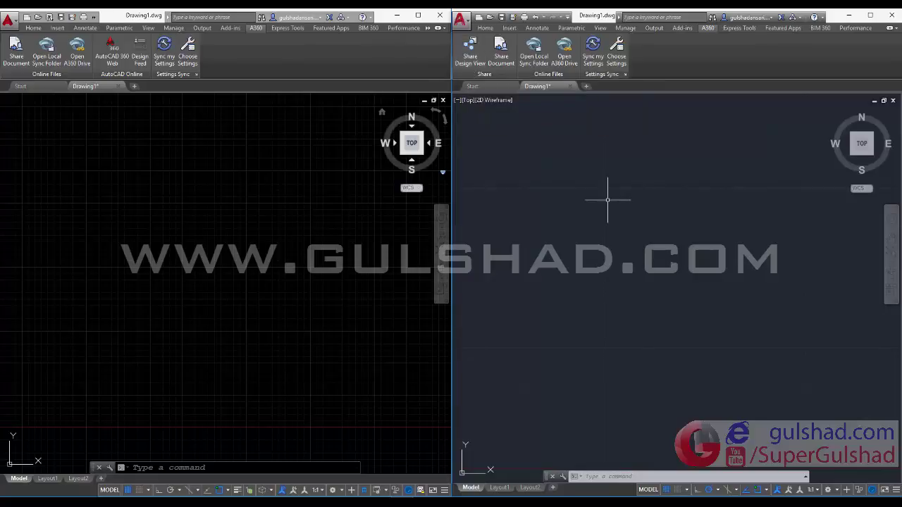
Change the right window's ribbon tab and maximize the AutoCAD 2017 window to full screen.
{"action": "left_click", "coordinate": [538, 28]}
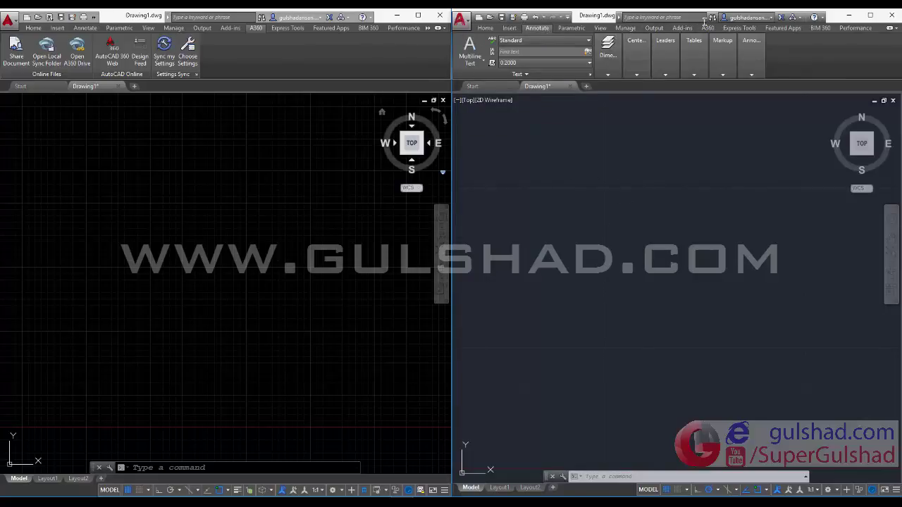
{"action": "left_click", "coordinate": [869, 16]}
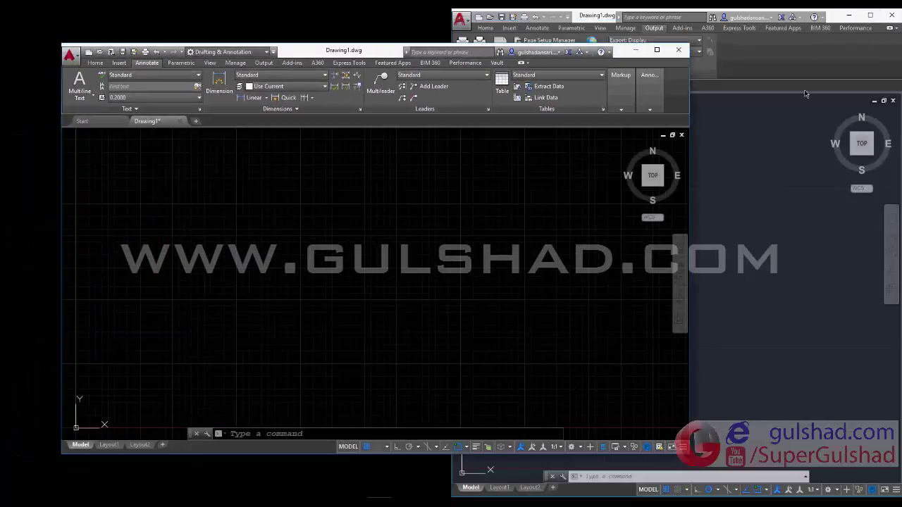
{"action": "left_click", "coordinate": [806, 95]}
{"action": "left_click", "coordinate": [638, 258]}
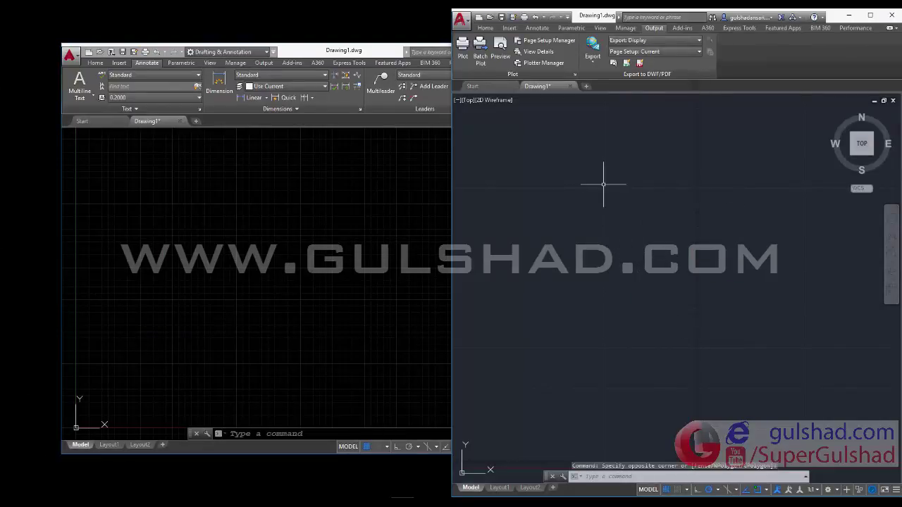
{"action": "left_click", "coordinate": [870, 15]}
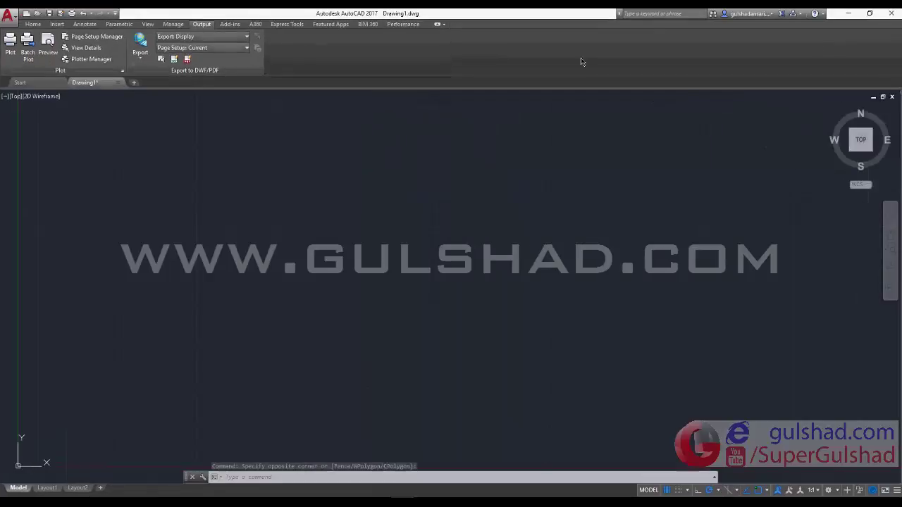
Draw a line sloping from left of centre up to the right.
{"action": "left_click", "coordinate": [33, 24]}
{"action": "left_click", "coordinate": [10, 43]}
{"action": "left_click", "coordinate": [246, 268]}
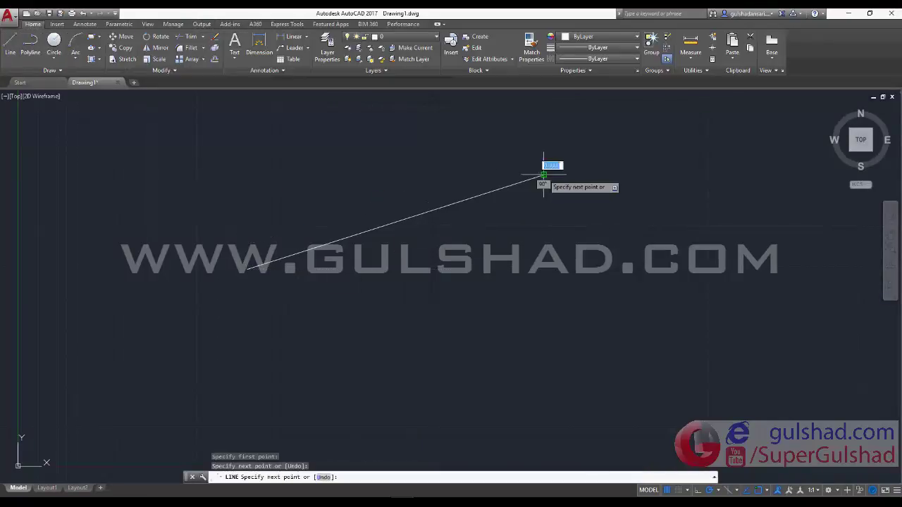
{"action": "left_click", "coordinate": [543, 175]}
{"action": "right_click", "coordinate": [543, 225]}
{"action": "left_click", "coordinate": [584, 233]}
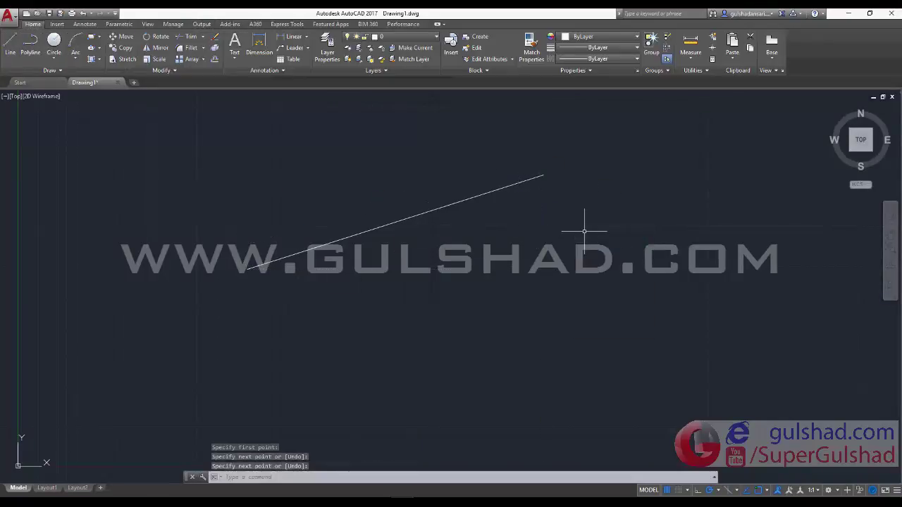
Window-select the line and open its Lineweight list in Properties.
{"action": "left_click", "coordinate": [543, 134]}
{"action": "left_click", "coordinate": [521, 194]}
{"action": "left_click", "coordinate": [599, 47]}
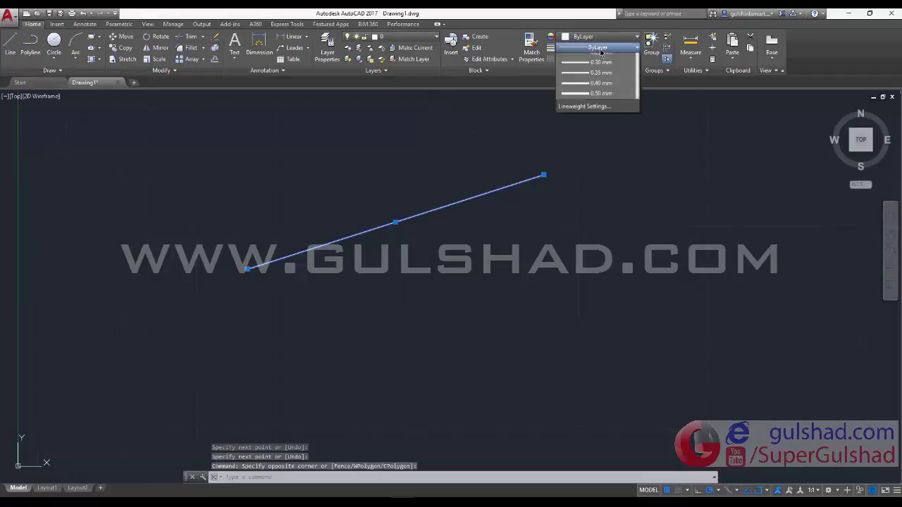
{"action": "left_click", "coordinate": [599, 48]}
Load the ACAD_ISO02W100 linetype through the Linetype Manager.
{"action": "left_click", "coordinate": [599, 58]}
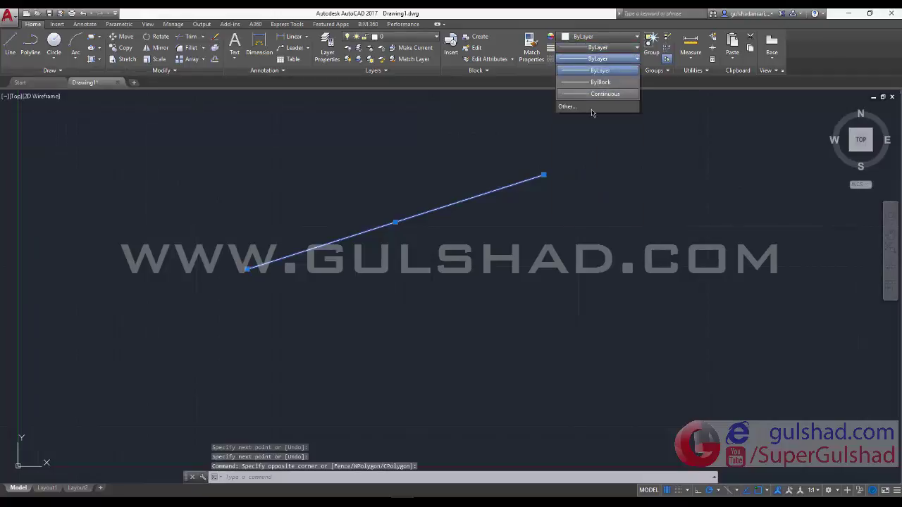
{"action": "left_click", "coordinate": [590, 108]}
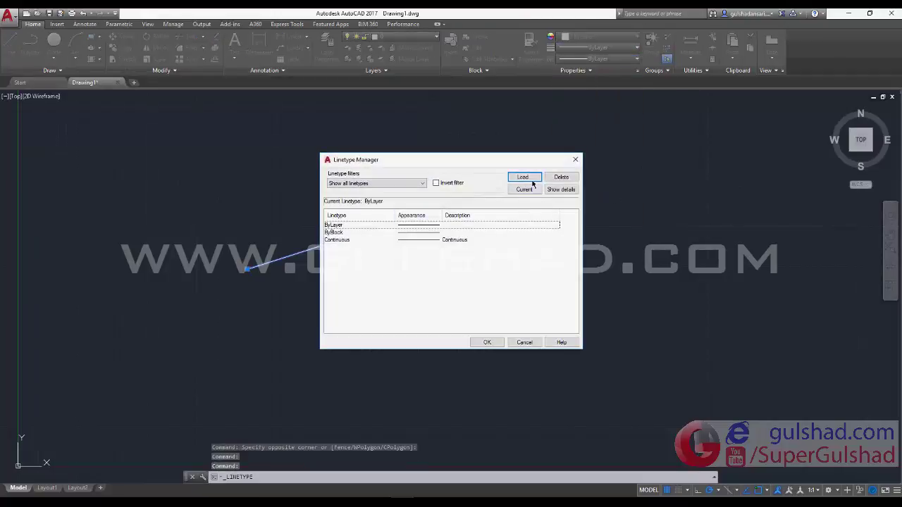
{"action": "left_click", "coordinate": [532, 181]}
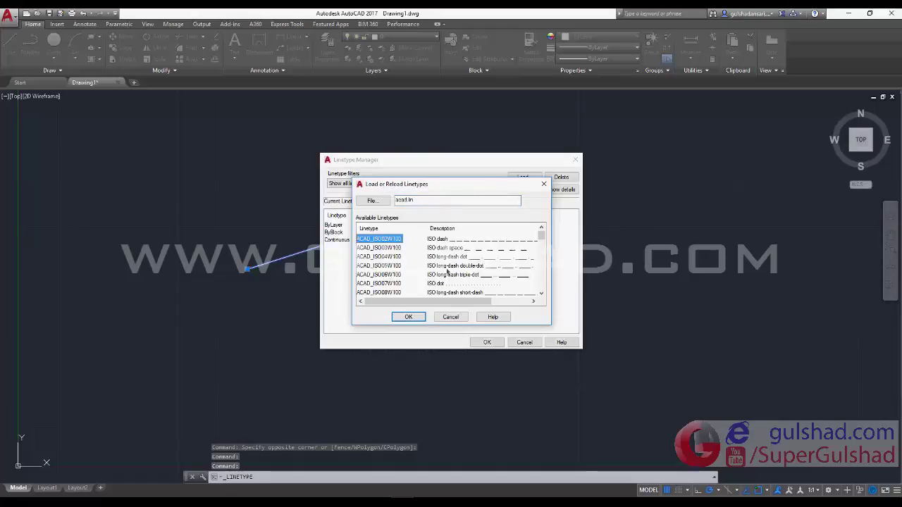
{"action": "left_click", "coordinate": [408, 316]}
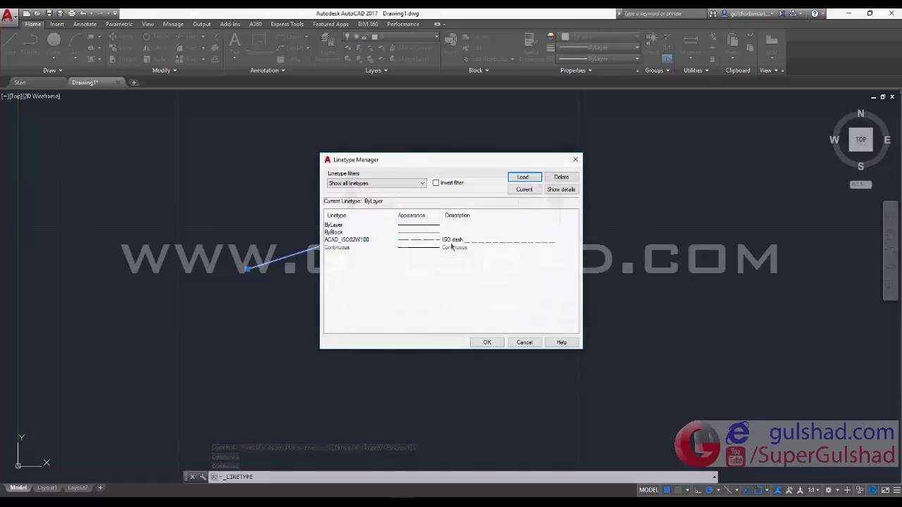
{"action": "left_click", "coordinate": [451, 240]}
Assign the ACAD_ISO02W100 linetype to the line, then deselect it.
{"action": "left_click", "coordinate": [487, 342]}
{"action": "left_click", "coordinate": [473, 313]}
{"action": "left_click", "coordinate": [362, 161]}
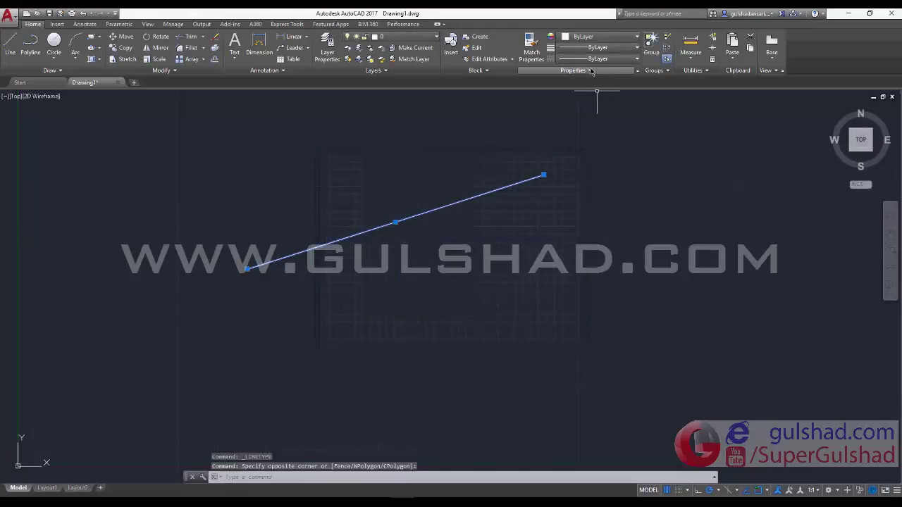
{"action": "left_click", "coordinate": [599, 58]}
{"action": "left_click", "coordinate": [599, 91]}
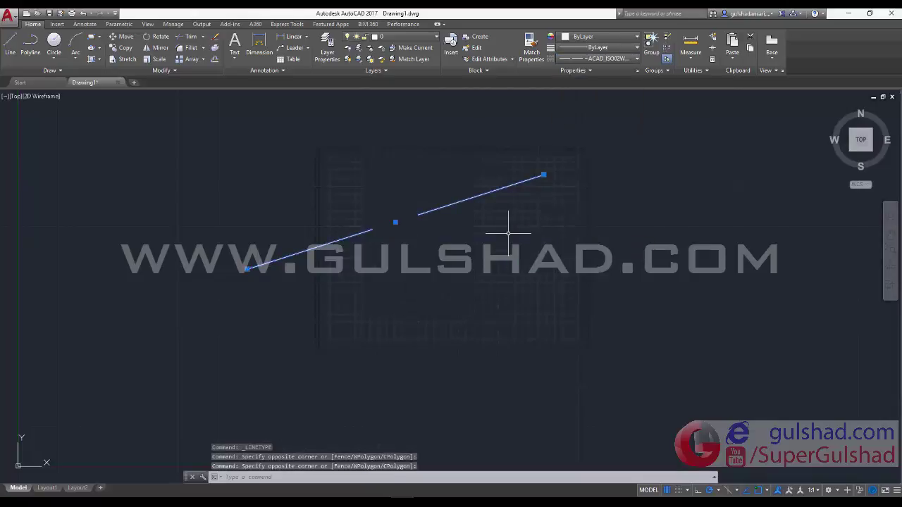
{"action": "key", "text": "Escape"}
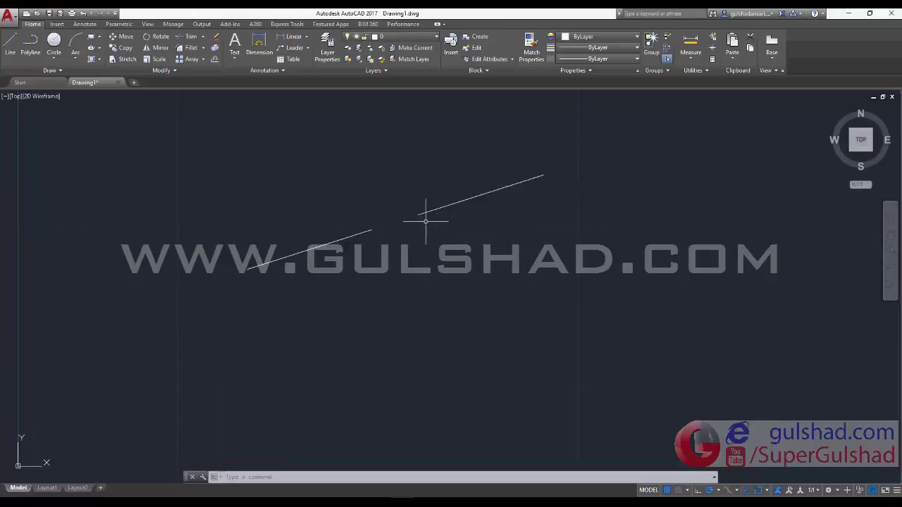
Try selecting the dashed line with several selection windows, then deselect it.
{"action": "left_click", "coordinate": [399, 265]}
{"action": "left_click", "coordinate": [383, 204]}
{"action": "left_click", "coordinate": [388, 260]}
{"action": "left_click", "coordinate": [374, 178]}
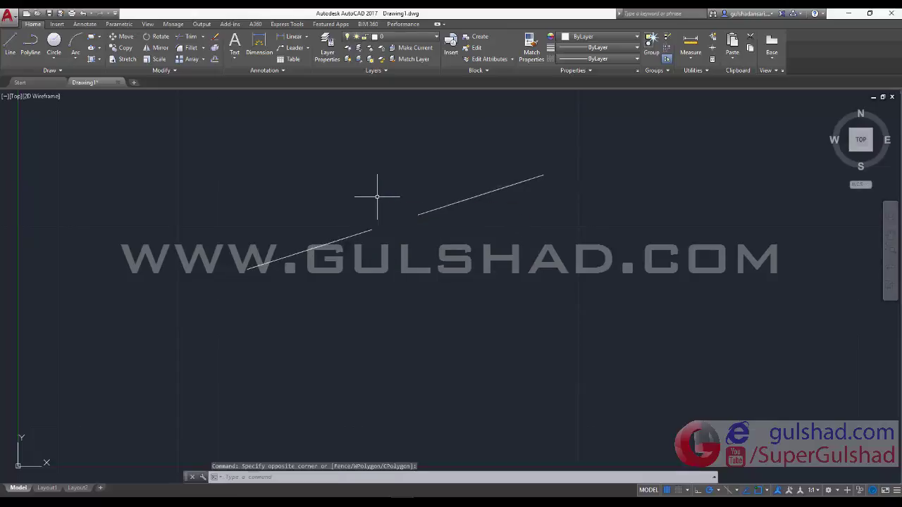
{"action": "left_click", "coordinate": [376, 255]}
{"action": "left_click", "coordinate": [372, 185]}
{"action": "left_click", "coordinate": [371, 173]}
{"action": "left_click", "coordinate": [400, 280]}
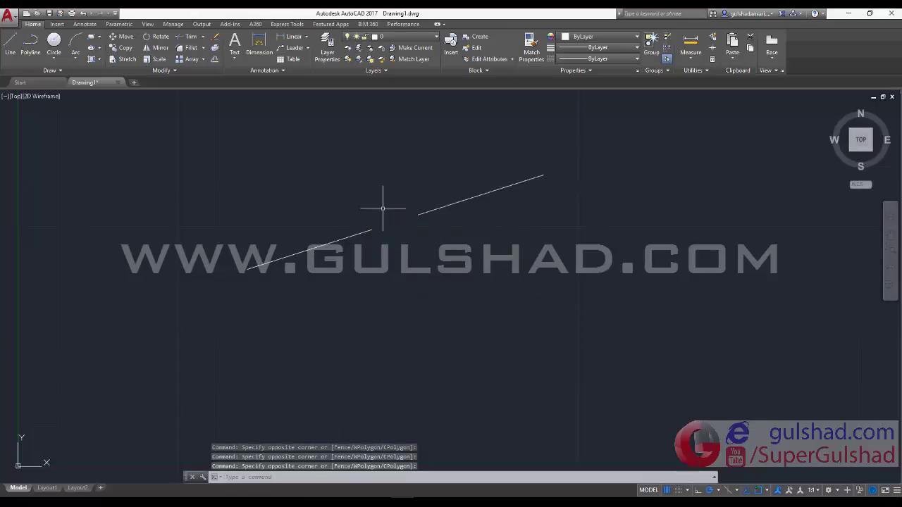
{"action": "left_click", "coordinate": [360, 232]}
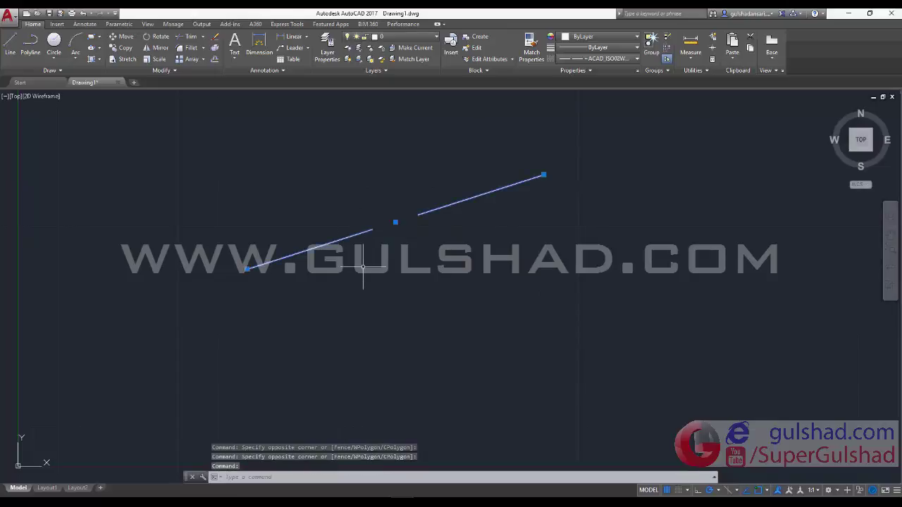
{"action": "key", "text": "Escape"}
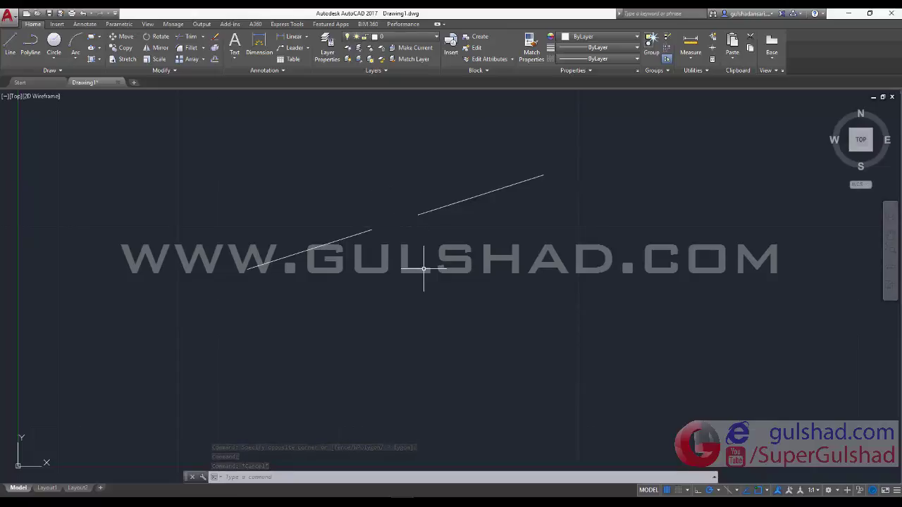
Crossing-select both dashed line pieces and erase them with E.
{"action": "left_click", "coordinate": [438, 297]}
{"action": "left_click", "coordinate": [359, 208]}
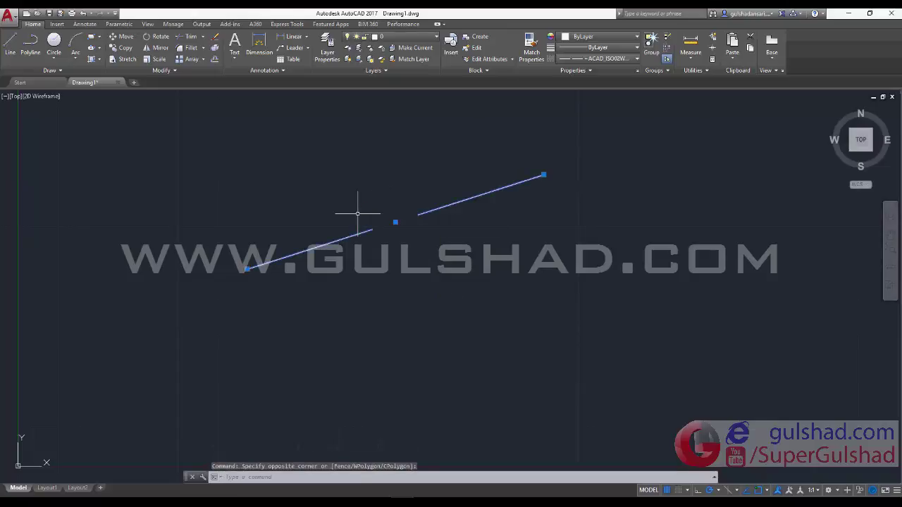
{"action": "type", "text": "e"}
{"action": "key", "text": "Return"}
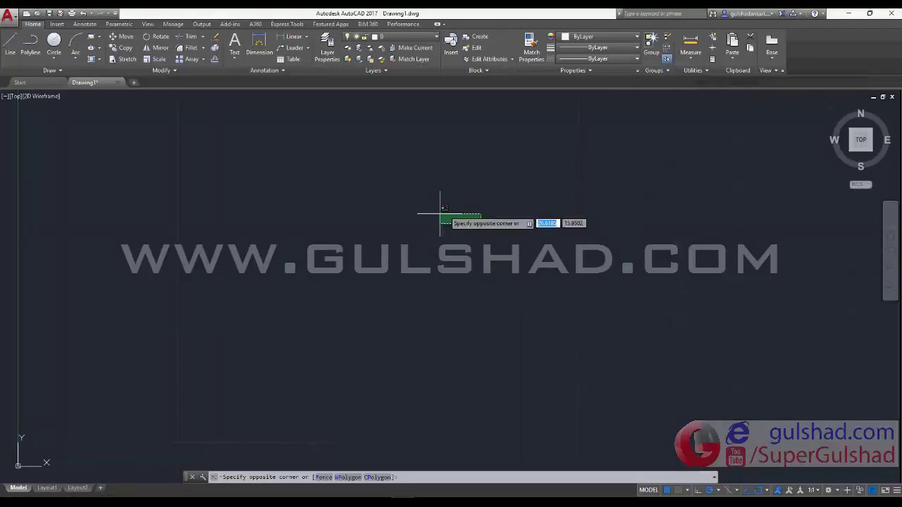
Cancel the pending selection window and start typing R at the crosshair.
{"action": "left_click", "coordinate": [444, 201]}
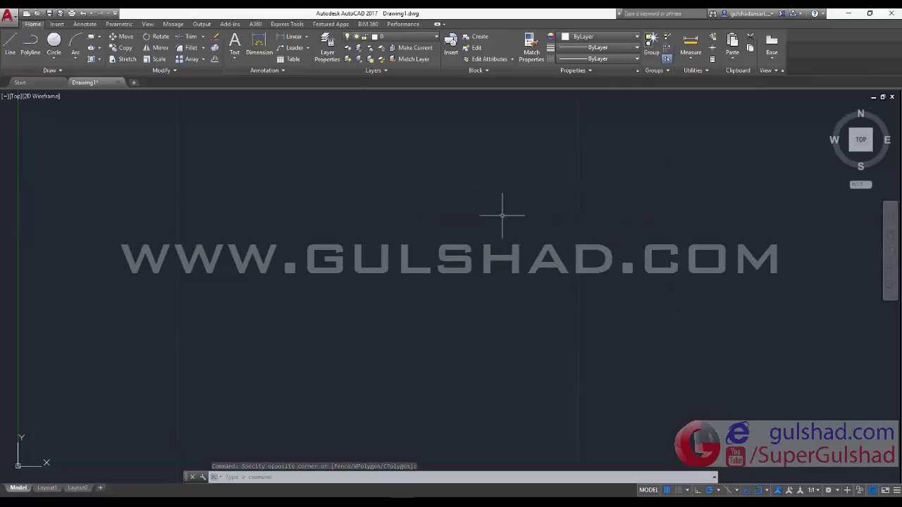
{"action": "left_click", "coordinate": [500, 280]}
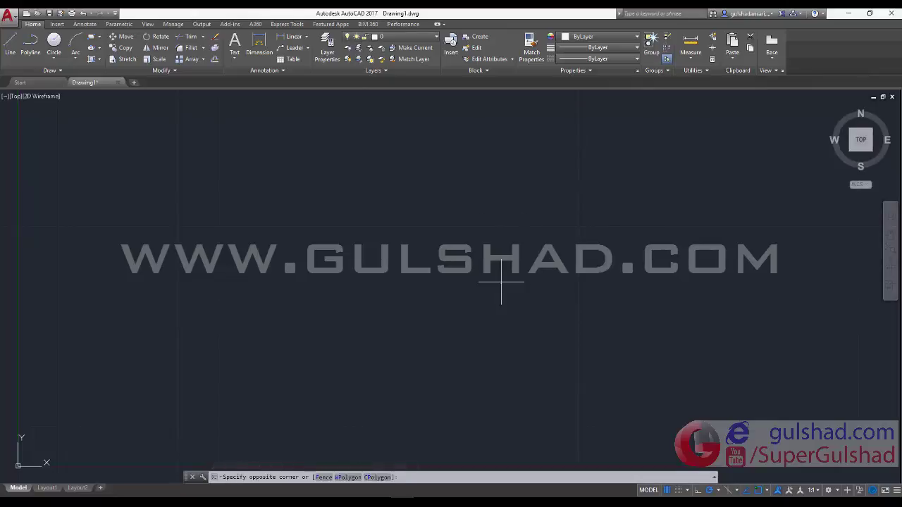
{"action": "type", "text": "RE"}
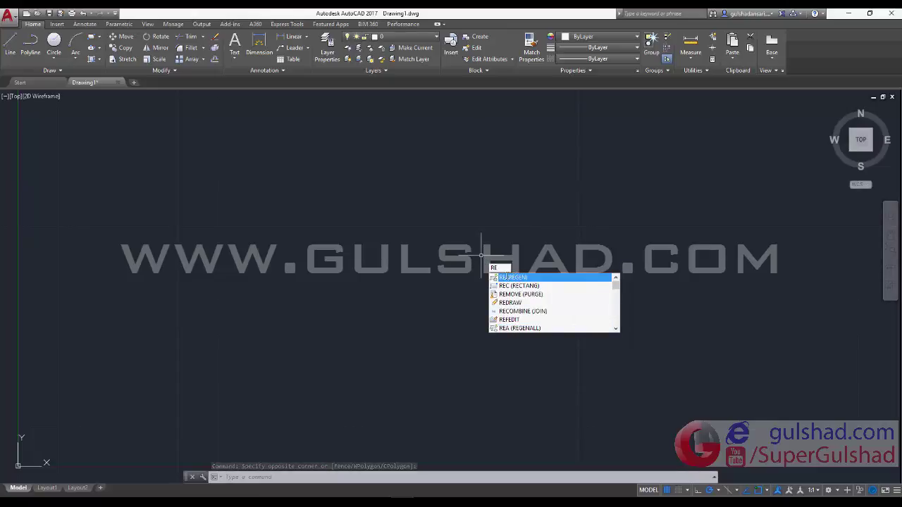
Cancel the RE autocomplete suggestions and open Options with OP.
{"action": "scroll", "coordinate": [619, 283], "scroll_direction": "down", "scroll_amount": 3}
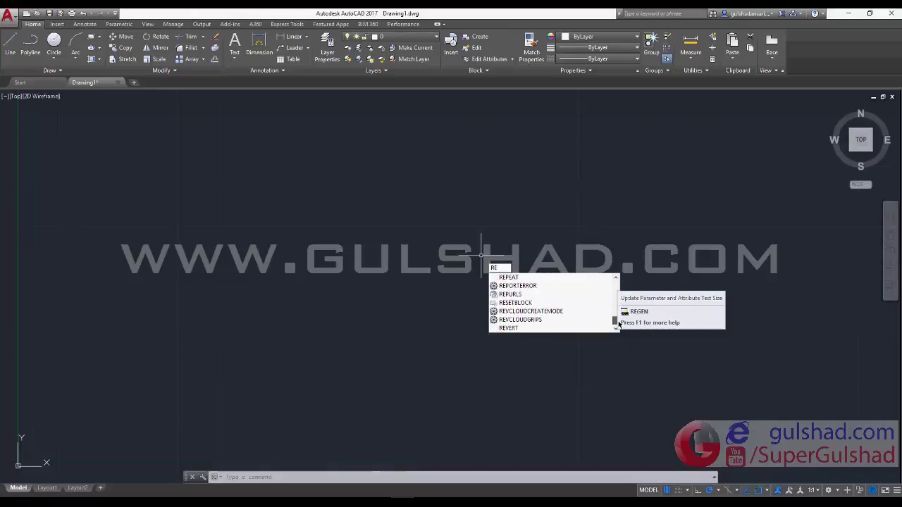
{"action": "scroll", "coordinate": [618, 283], "scroll_direction": "up", "scroll_amount": 3}
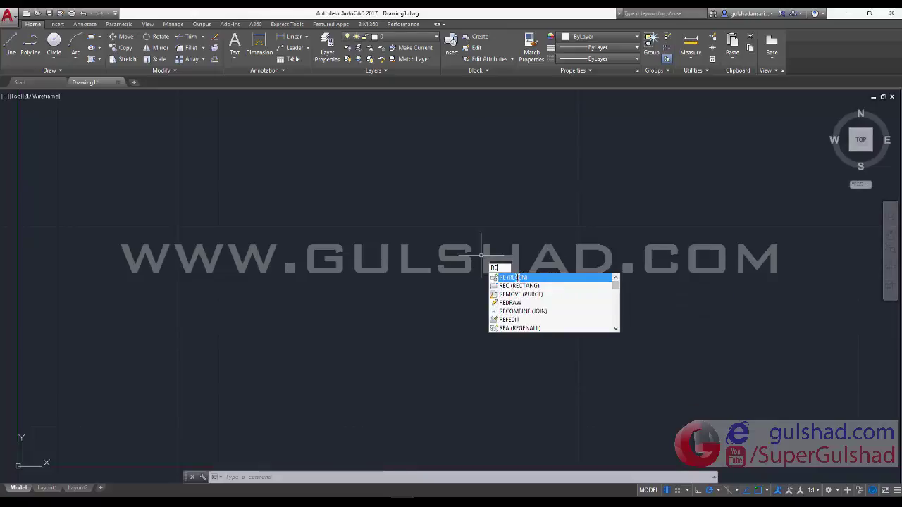
{"action": "key", "text": "Escape"}
{"action": "left_click", "coordinate": [545, 250]}
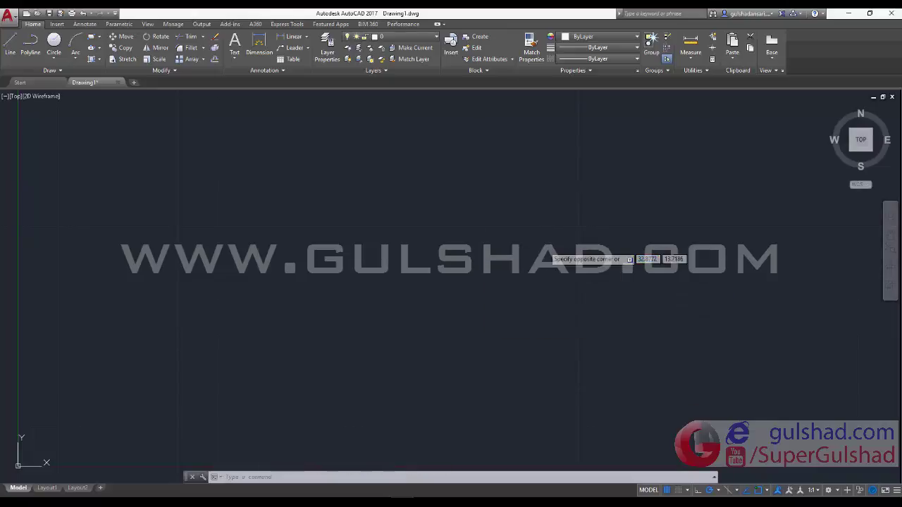
{"action": "key", "text": "Escape"}
{"action": "key", "text": "Escape"}
{"action": "key", "text": "Escape"}
{"action": "type", "text": "op"}
{"action": "key", "text": "Return"}
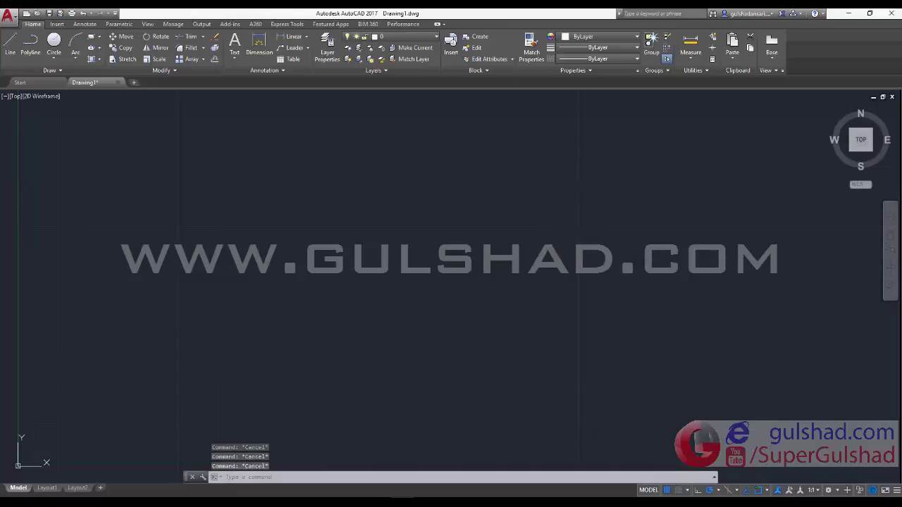
Check the Display tab's crosshair size of 5, then close Options.
{"action": "left_click", "coordinate": [324, 149]}
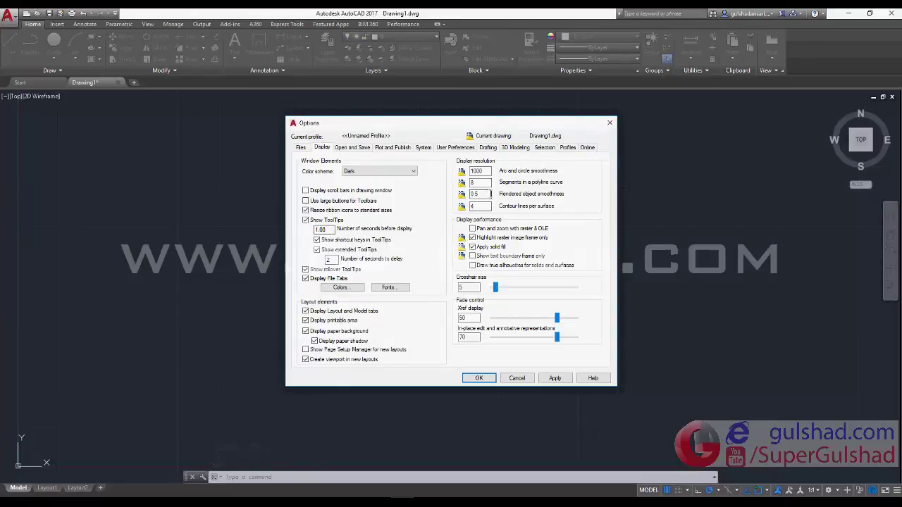
{"action": "left_click", "coordinate": [609, 123]}
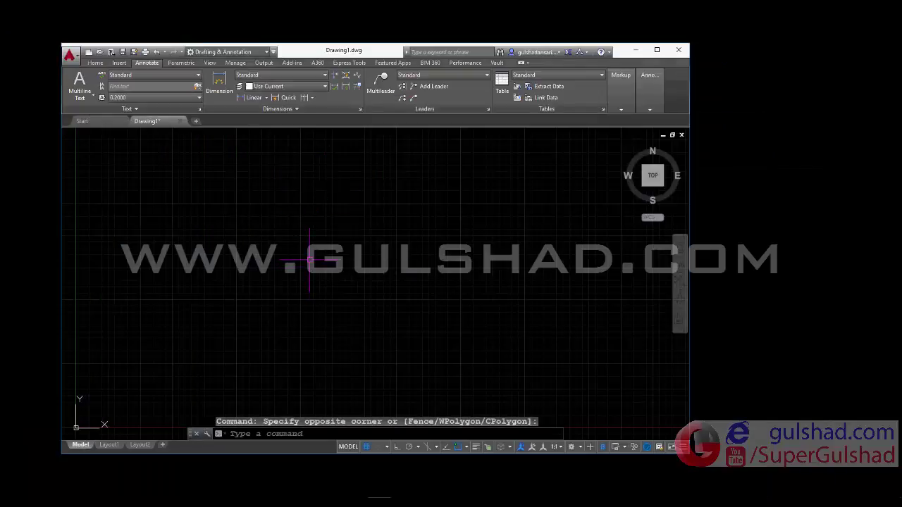
In the other AutoCAD, check the Display crosshair size of 7 in Options, then cancel.
{"action": "type", "text": "OP"}
{"action": "key", "text": "Return"}
{"action": "left_click", "coordinate": [288, 161]}
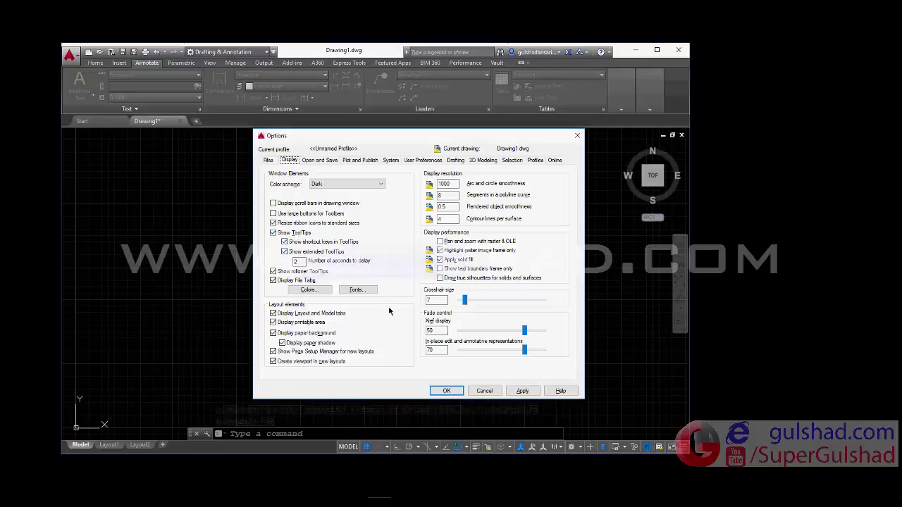
{"action": "left_click", "coordinate": [492, 391]}
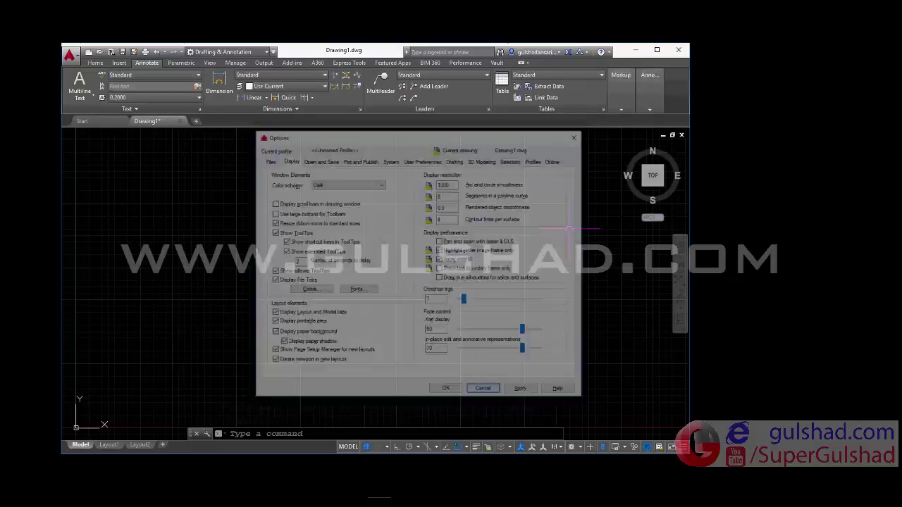